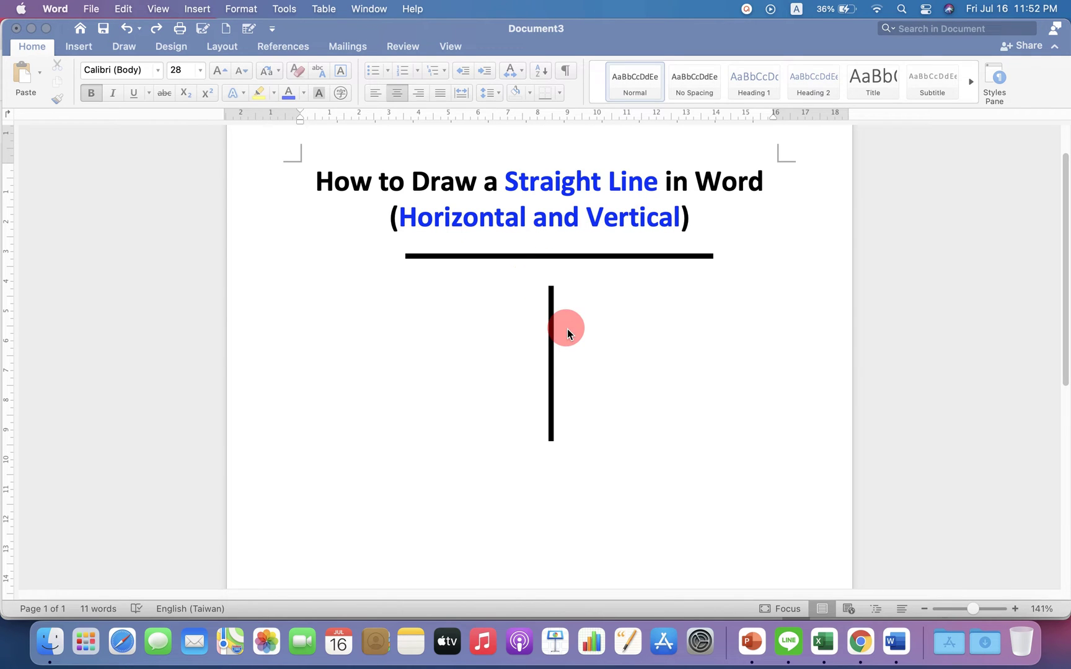
Step: Delete the horizontal line below the title
click(581, 257)
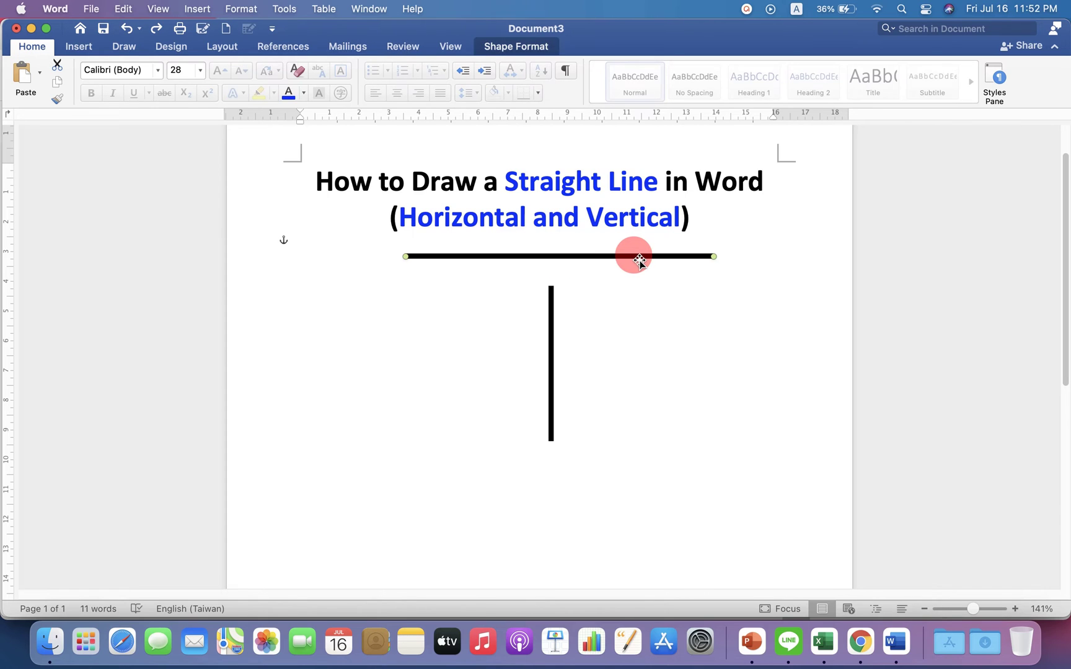
key(Delete)
Step: Delete the leftover vertical line, then draw a straight horizontal line about 15.85 cm long under the title
click(551, 326)
key(Delete)
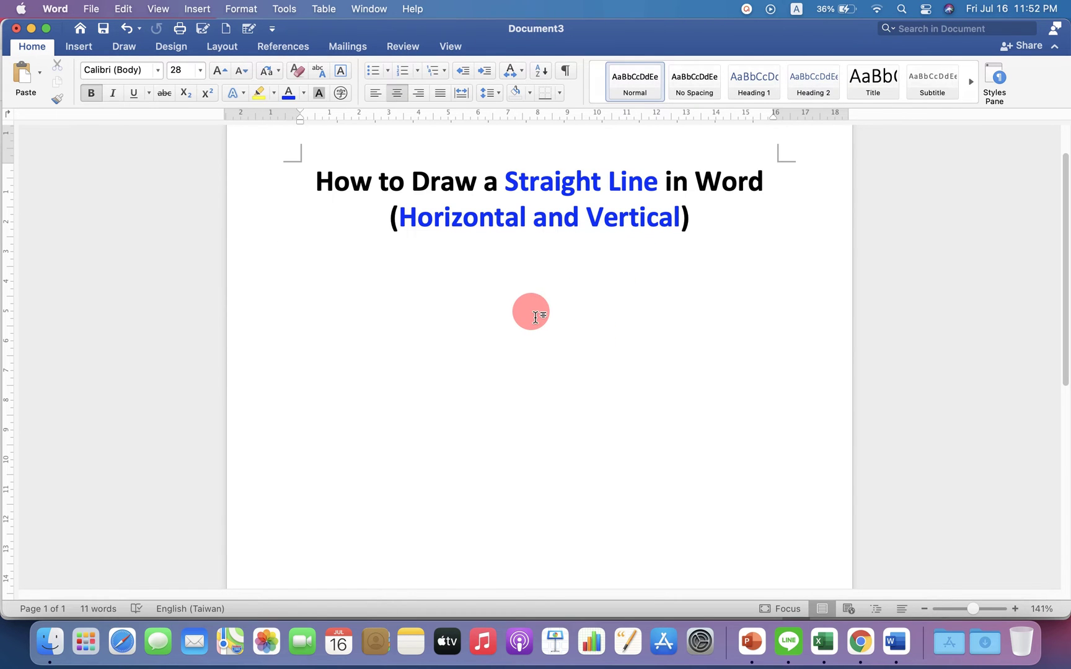
click(81, 47)
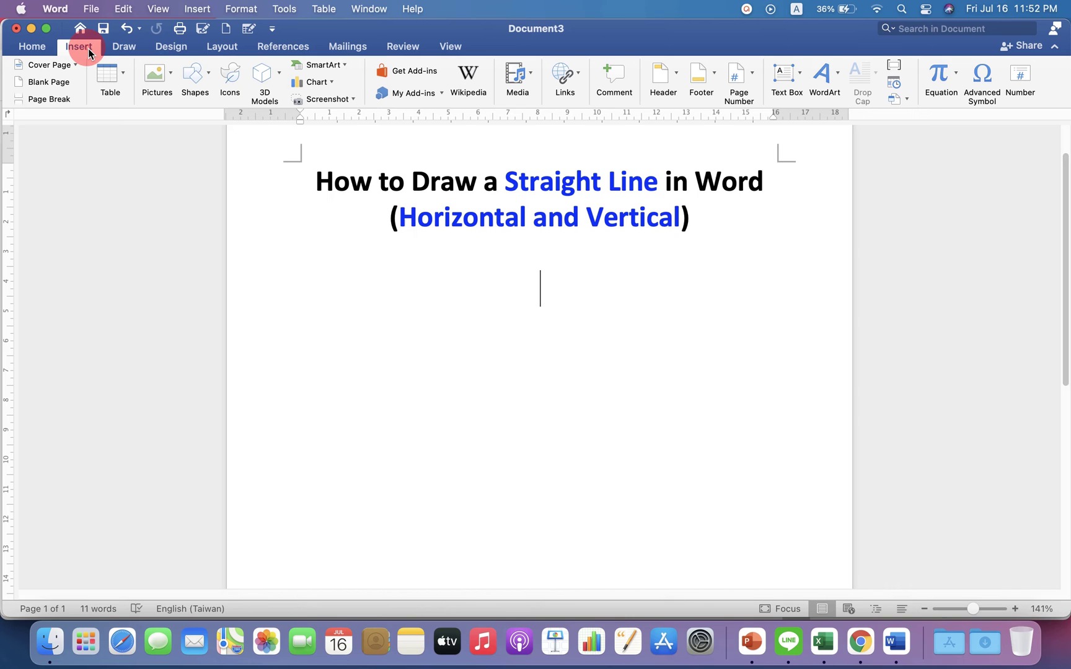
click(195, 75)
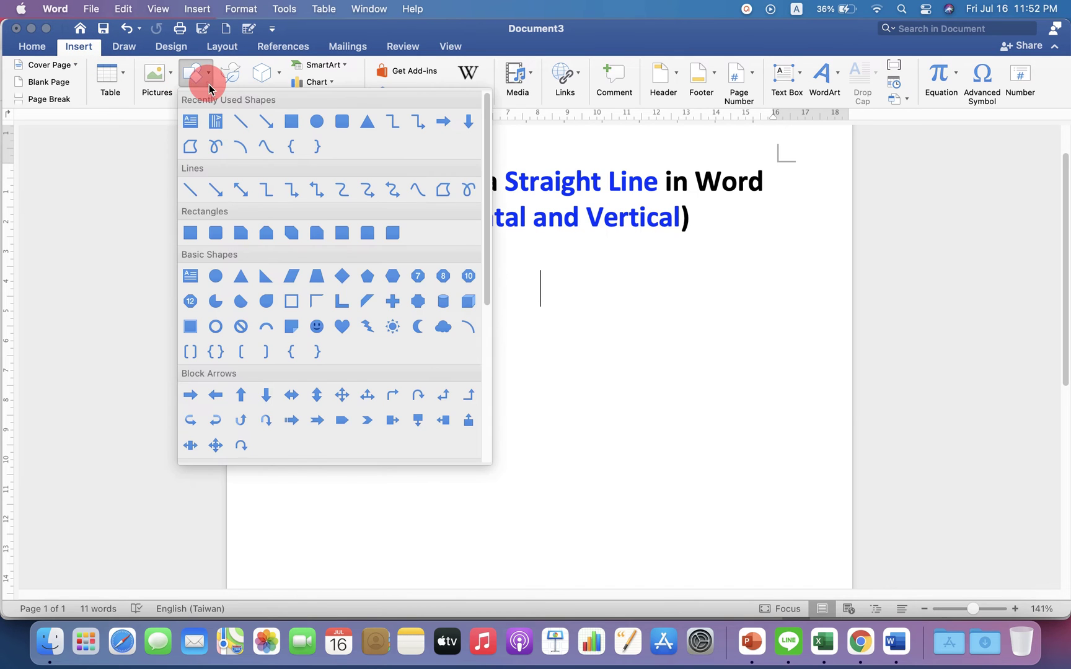
click(199, 197)
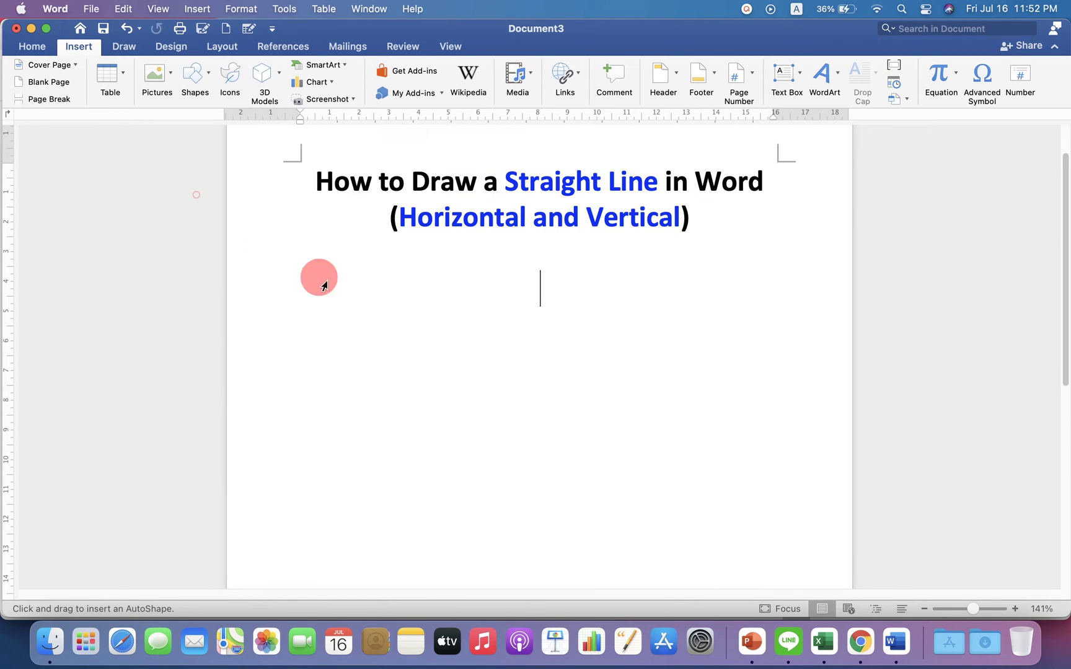
drag(343, 293, 780, 285)
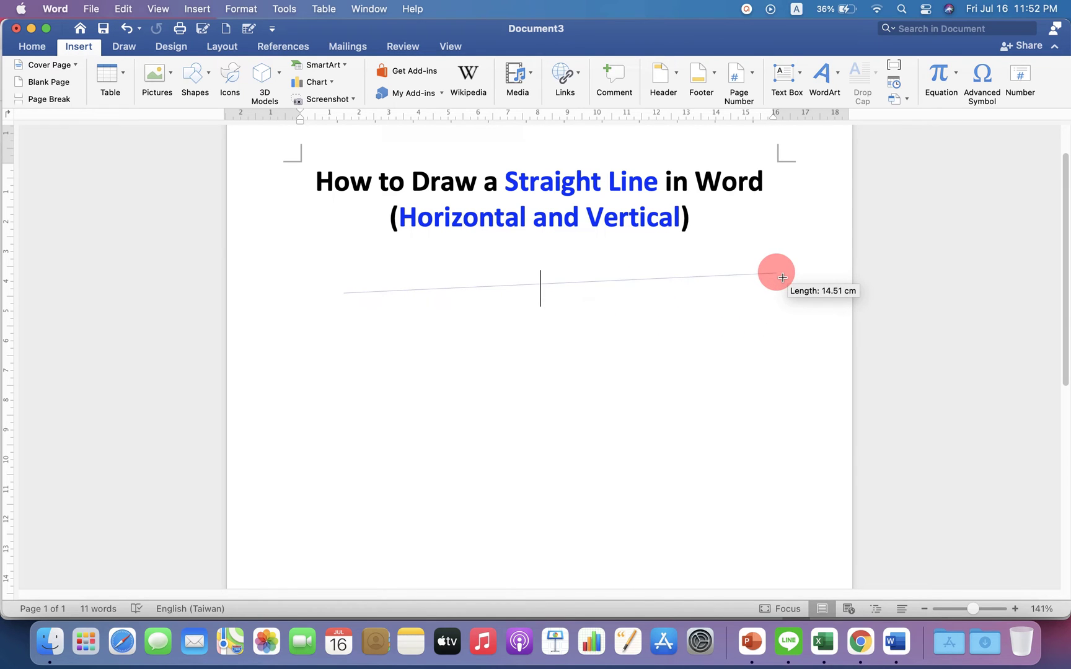
drag(781, 285, 784, 285)
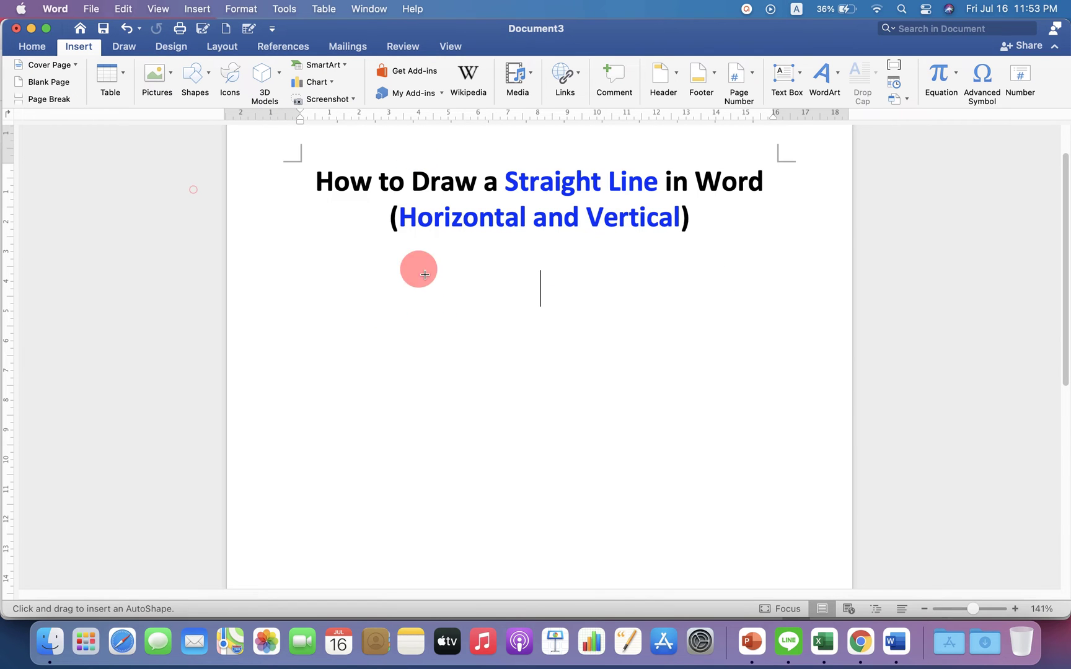
drag(311, 288, 784, 288)
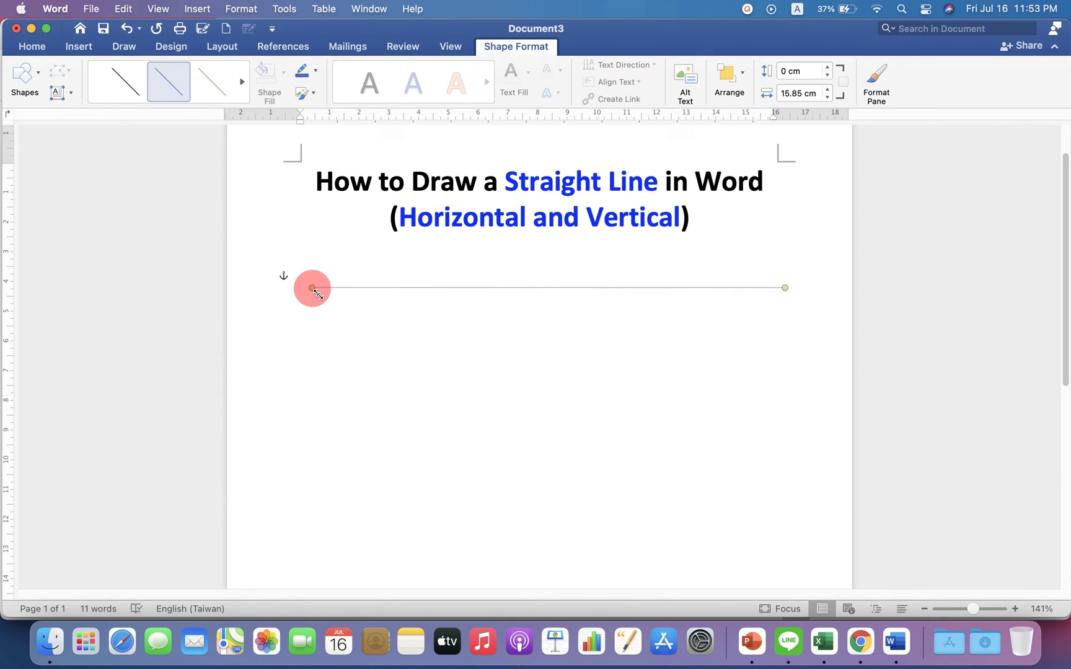
Step: In Format Shape, set the line colour to black and its width to 5 pt
right_click(315, 291)
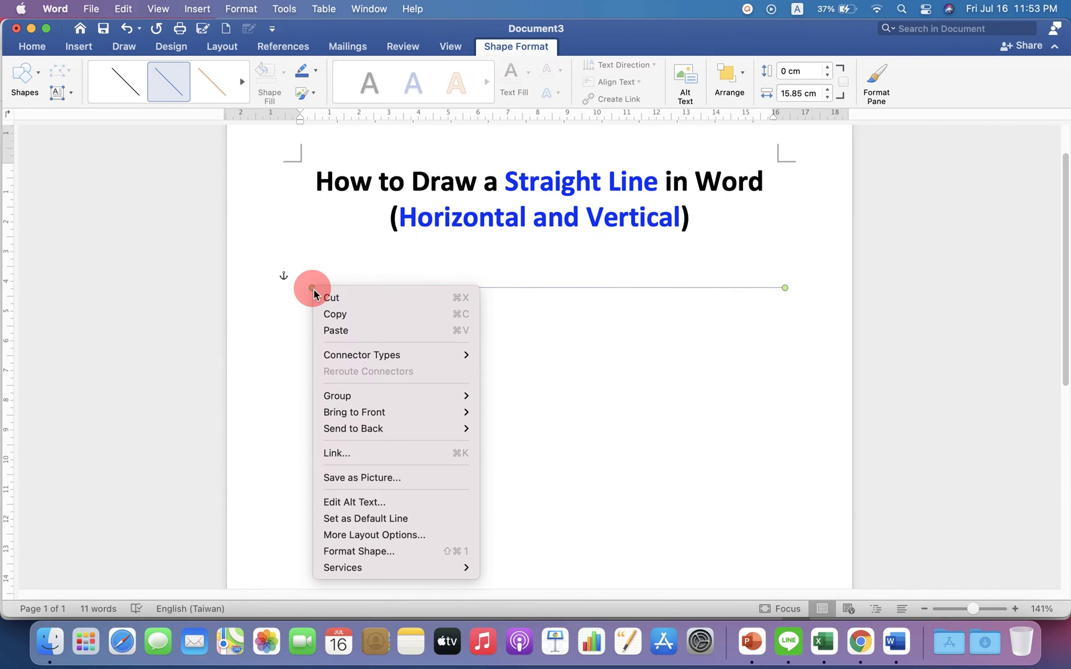
click(390, 554)
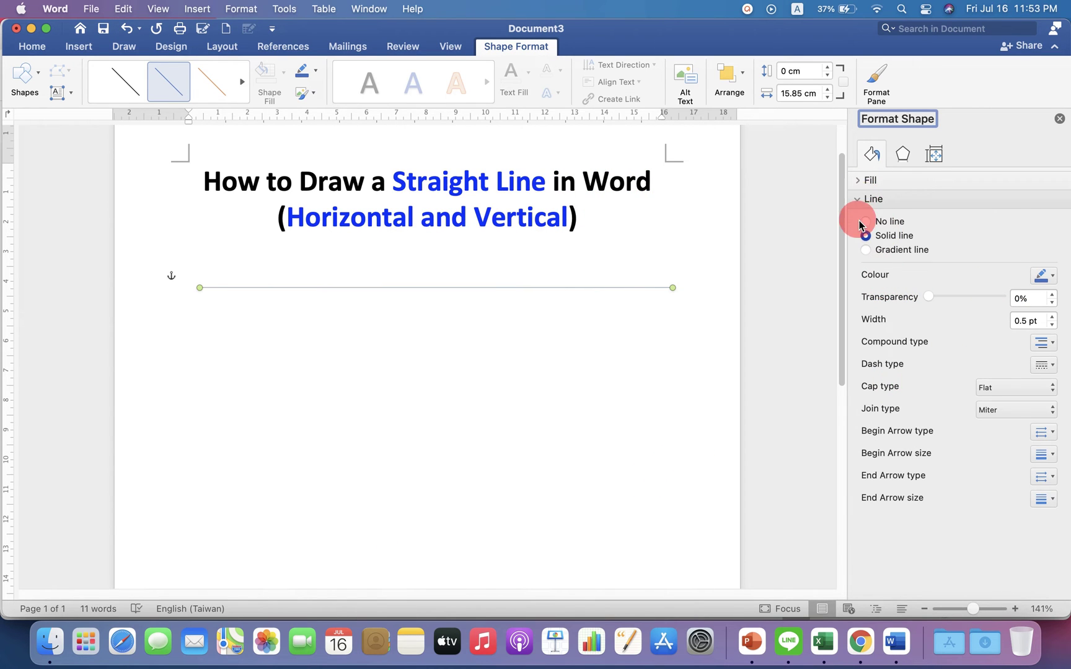
click(1044, 275)
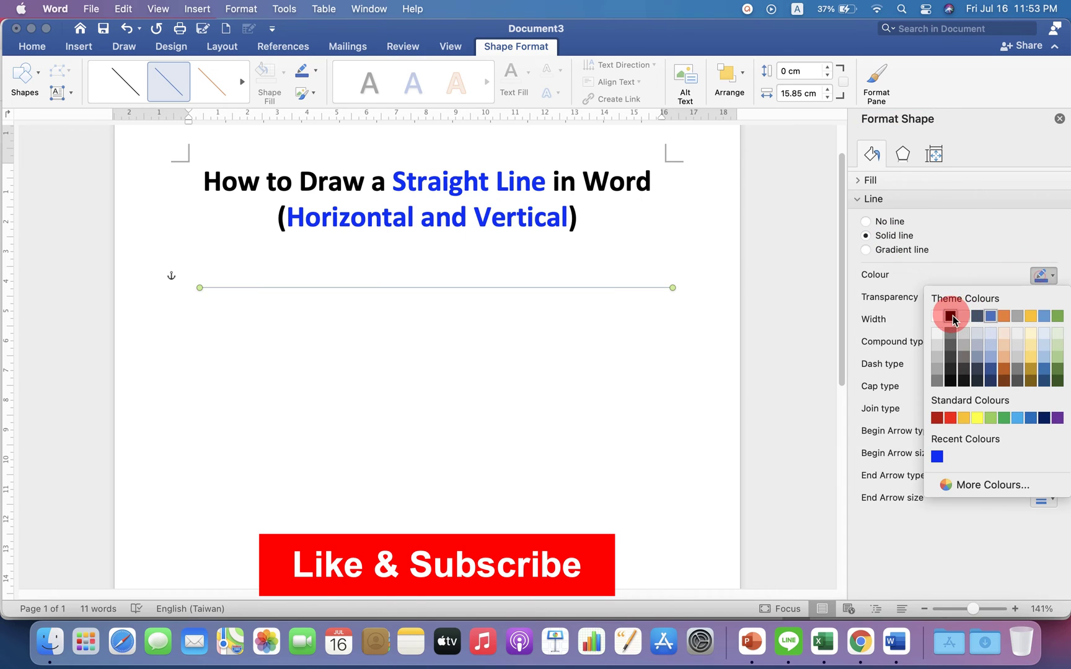
click(951, 315)
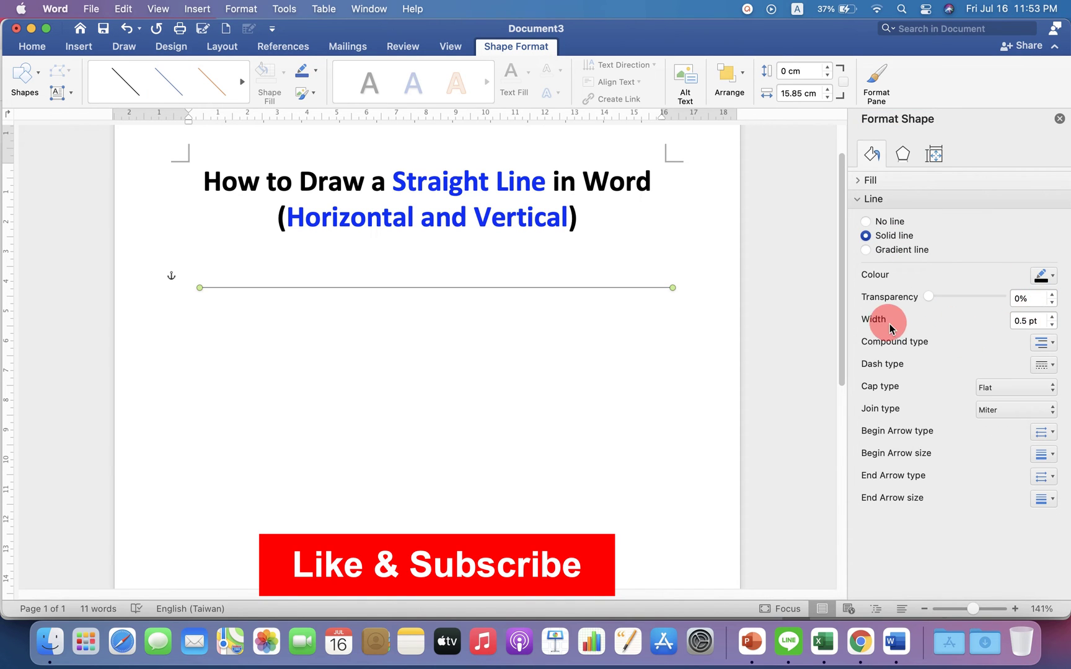
double_click(1025, 320)
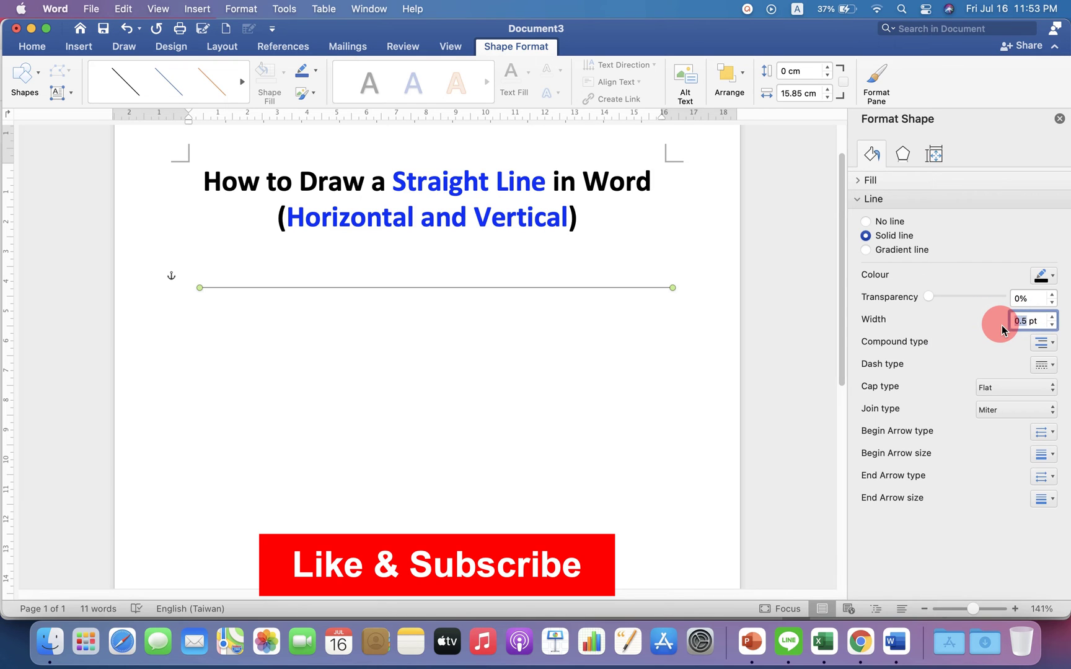
text(5)
key(Return)
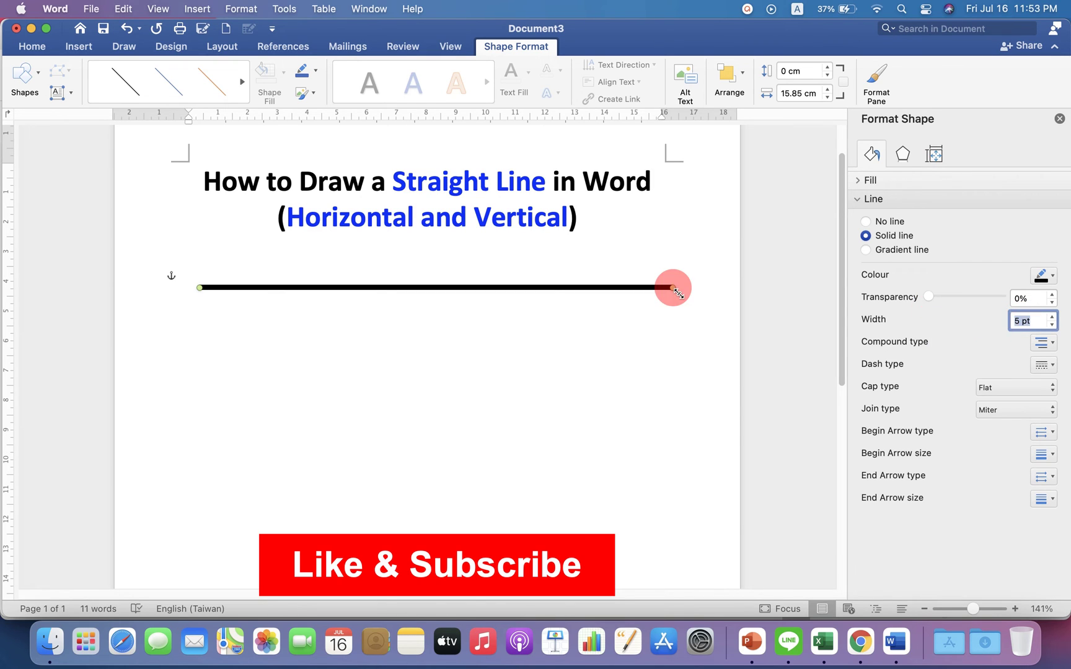
Step: Duplicate the 5 pt black line, turn the copy vertical, and centre it across the horizontal line
mouse_move(674, 288)
mouse_down()
mouse_move(470, 302)
mouse_move(317, 289)
mouse_move(692, 288)
mouse_up()
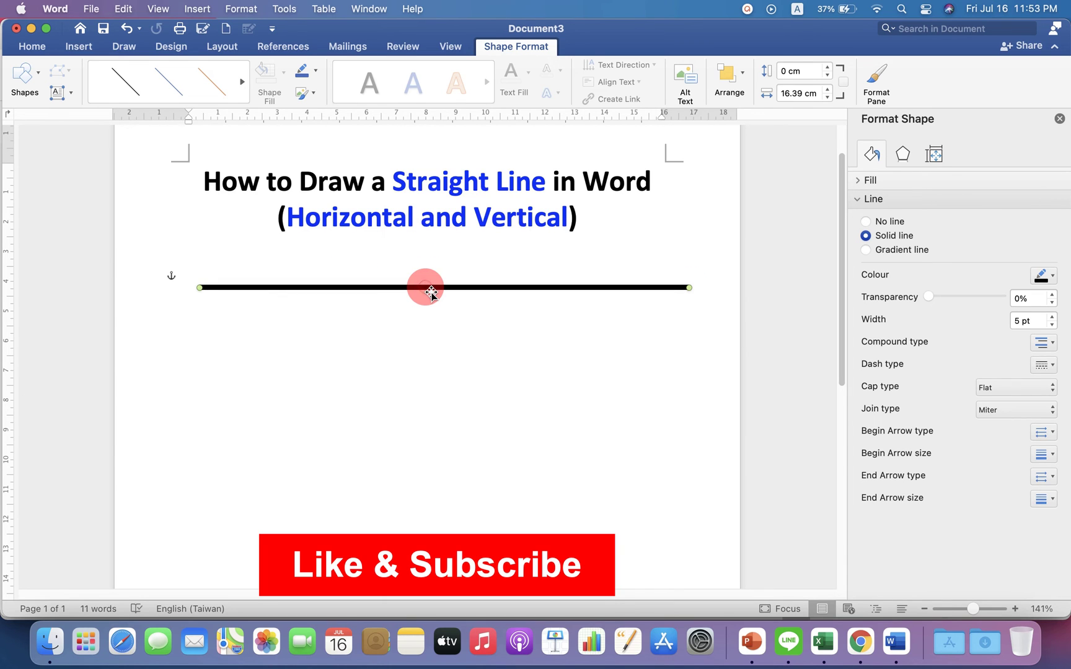
key(super+d)
drag(429, 303, 428, 318)
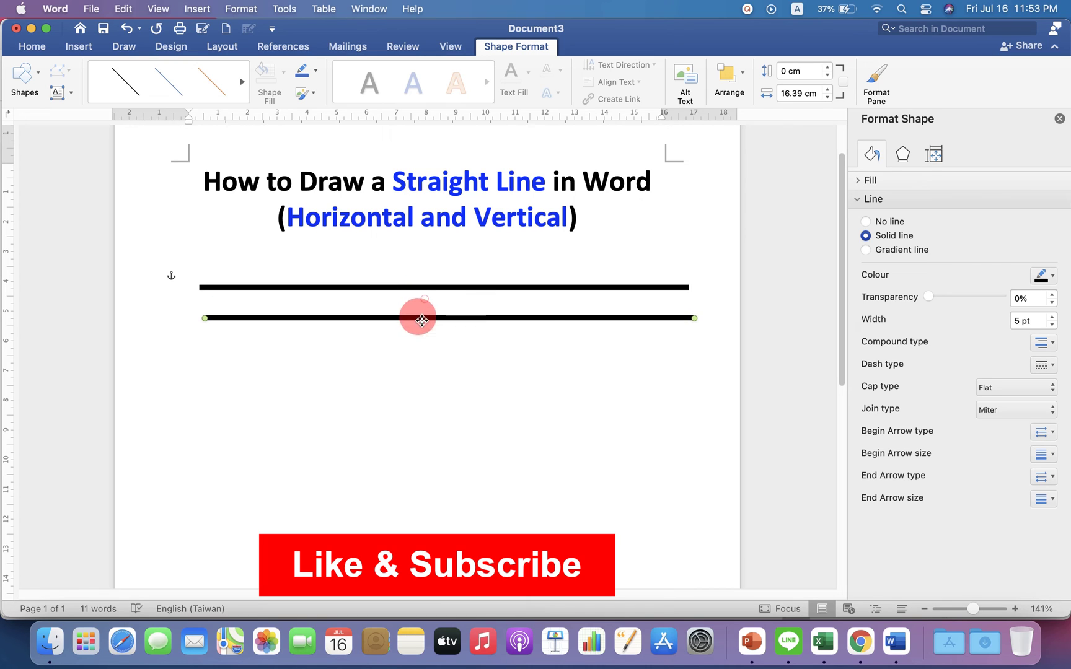
mouse_move(701, 318)
mouse_down()
mouse_move(688, 361)
mouse_move(206, 538)
mouse_up()
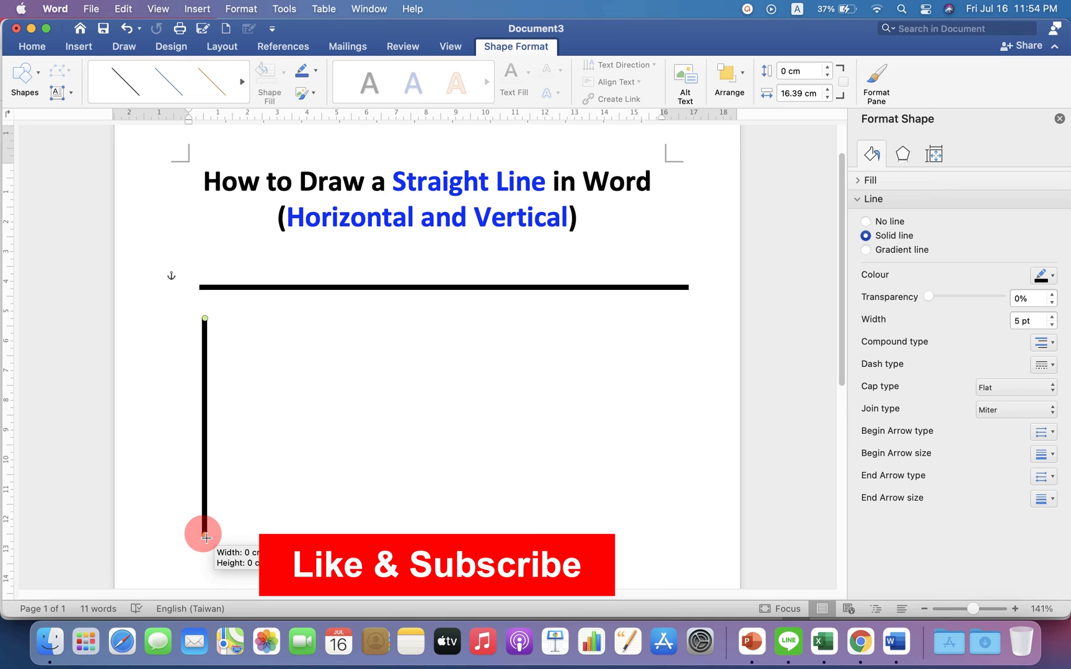
drag(207, 538, 206, 532)
mouse_move(206, 491)
mouse_down()
mouse_move(465, 490)
mouse_move(338, 463)
mouse_move(434, 359)
mouse_move(443, 399)
mouse_up()
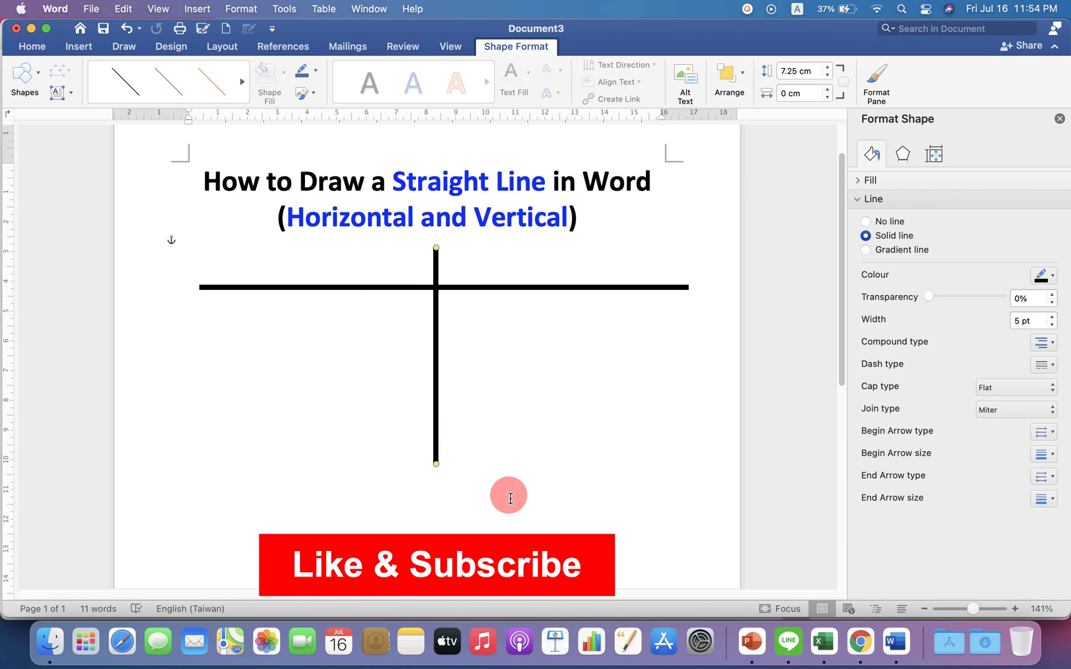